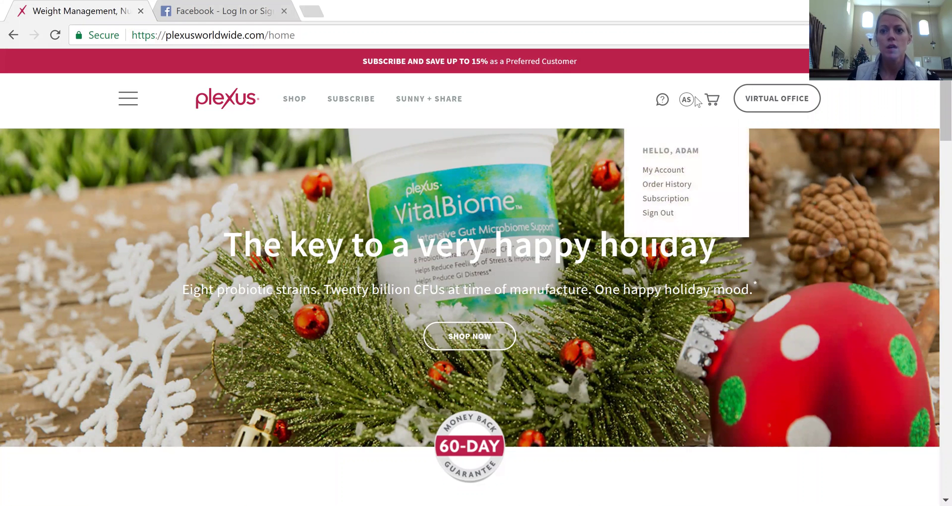
Sign out from the account menu, then go to the Sign In page from the person icon
mouse_move(695, 97)
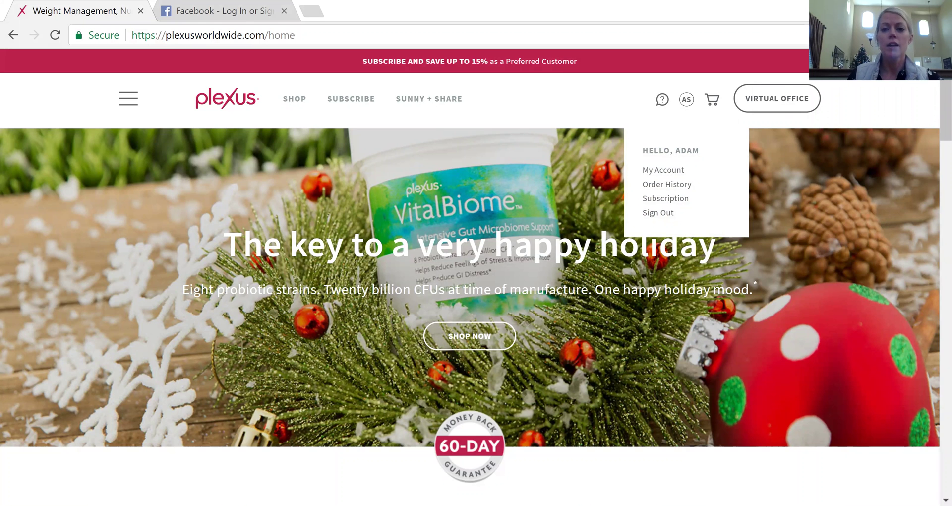
click(660, 212)
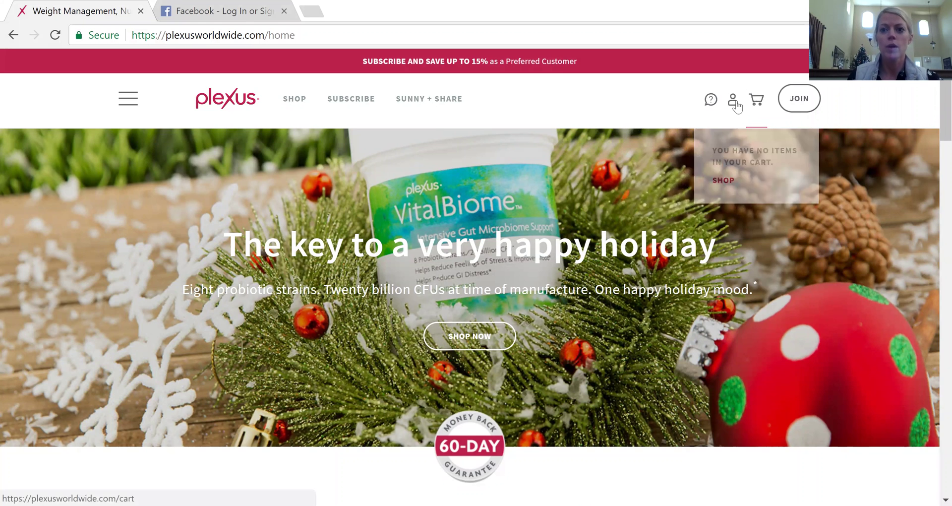
mouse_move(733, 105)
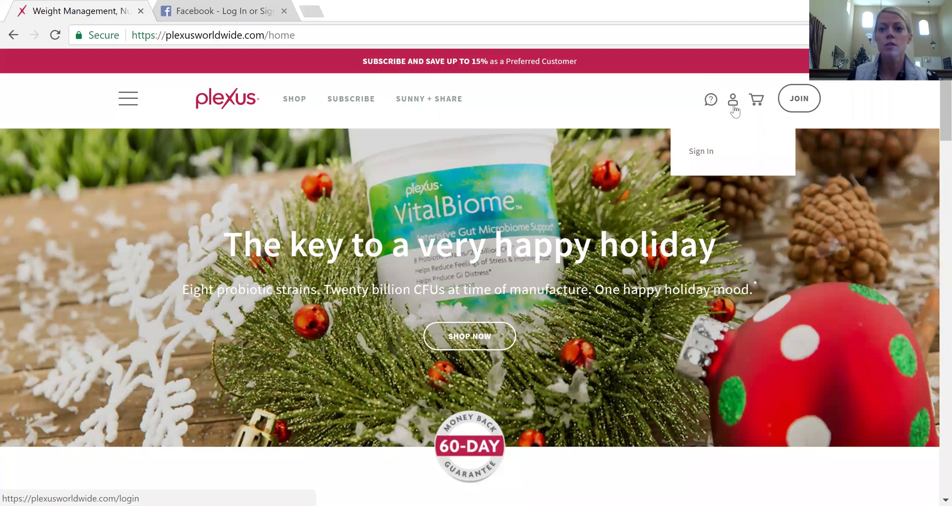
click(705, 160)
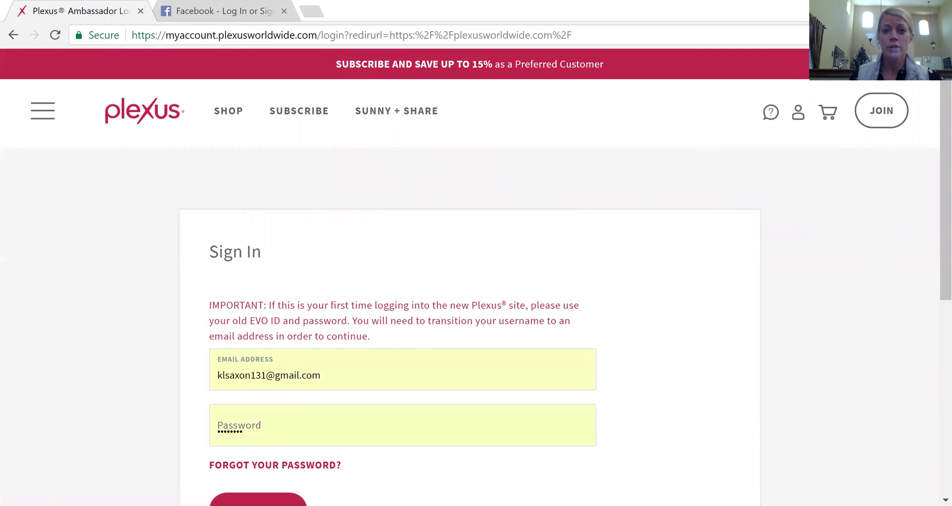
Replace the autofilled email with the other account's username, enter its password, and sign in
scroll(476, 298, down, 2)
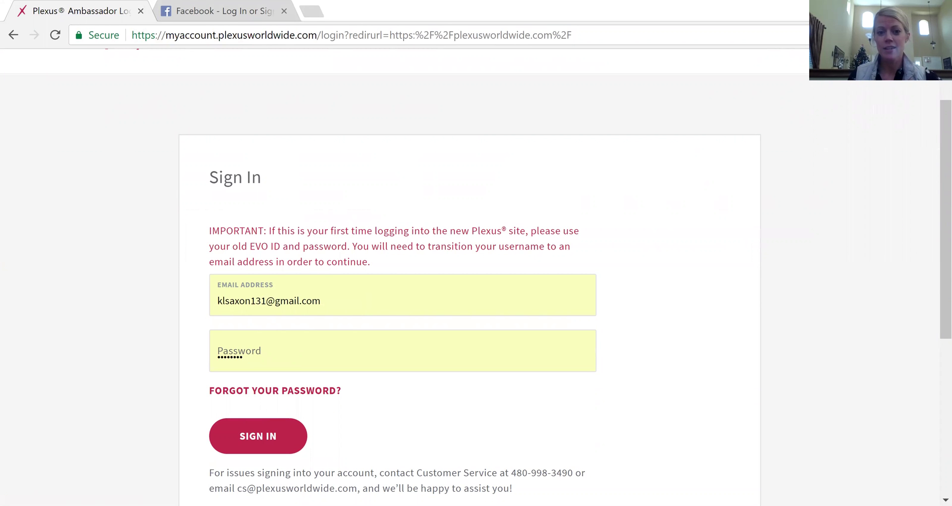
drag(320, 300, 202, 307)
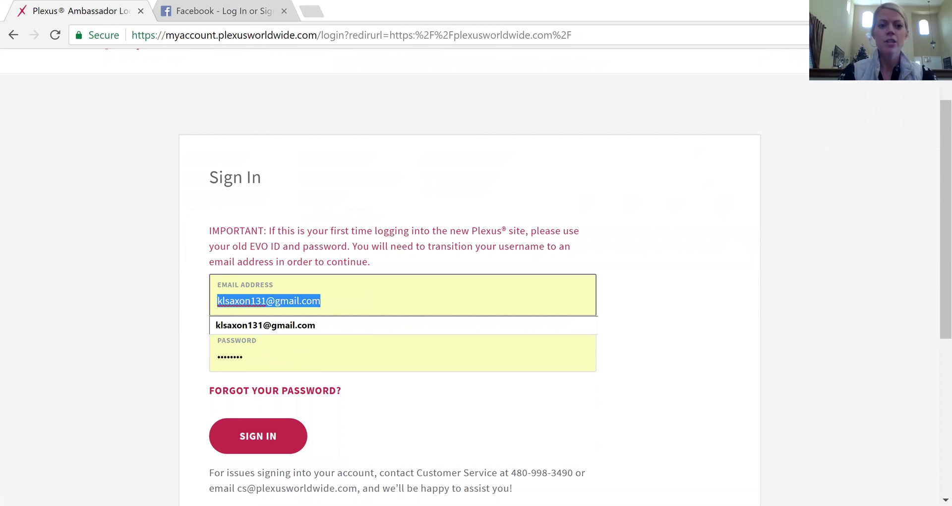
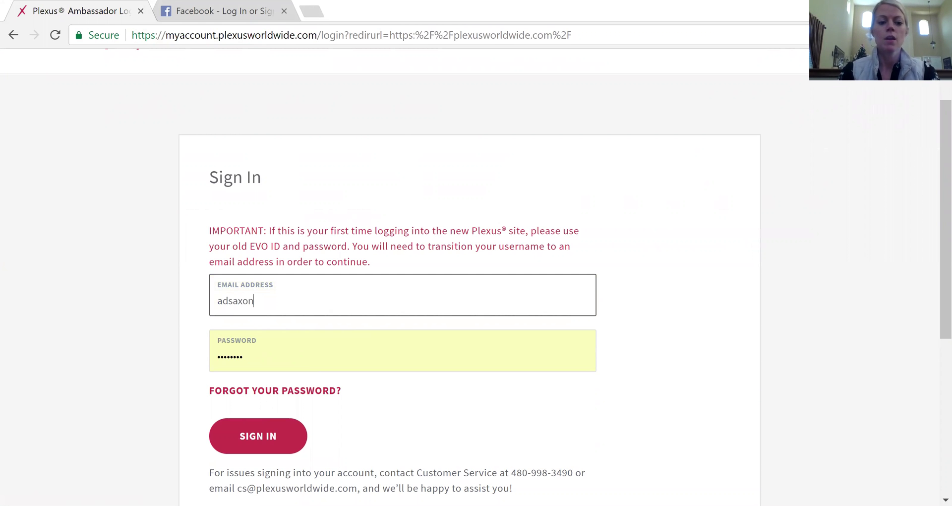
key(Tab)
text(•••••••)
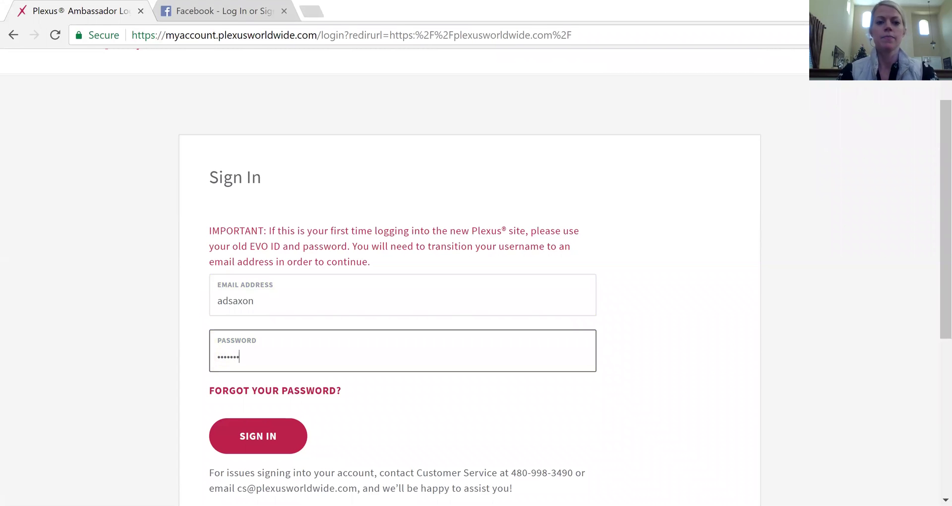
text(•)
click(251, 444)
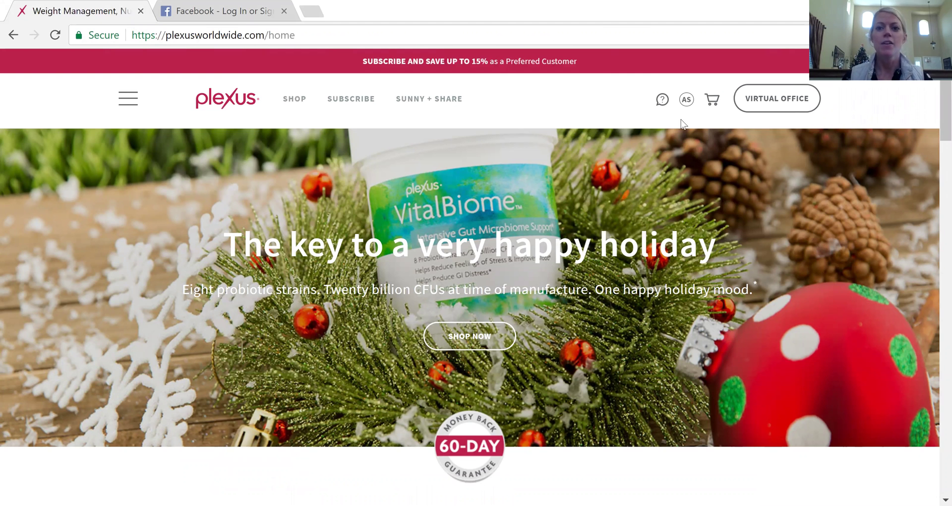
Open the Subscription page from the AS account icon's dropdown
mouse_move(691, 114)
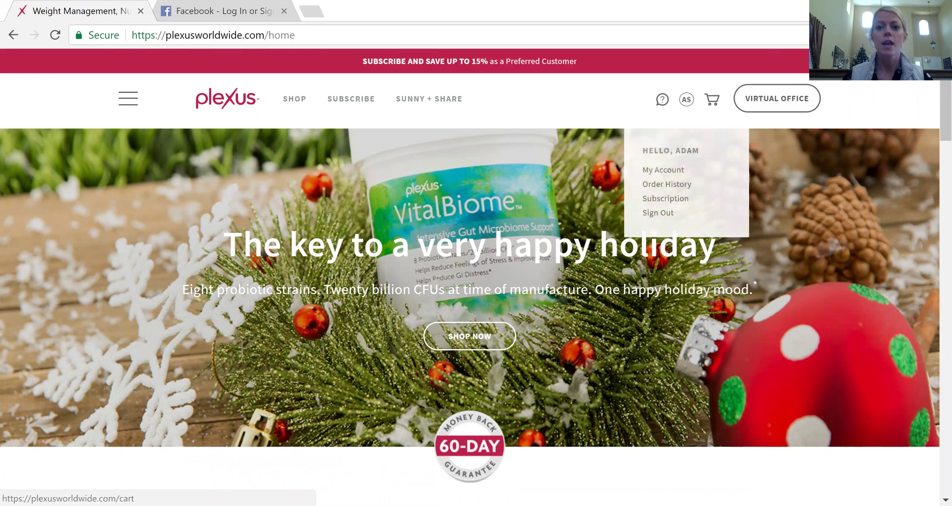
click(659, 203)
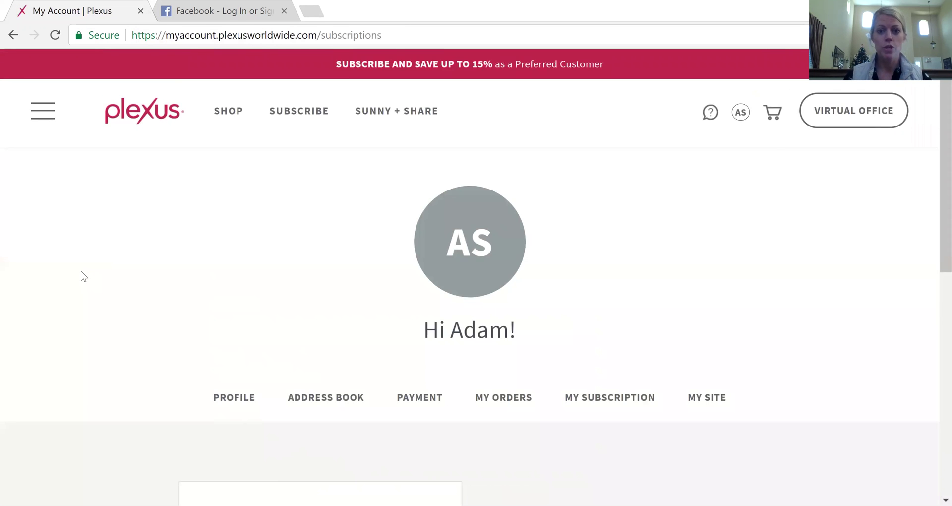
Open the single subscription's card with VIEW & EDIT to see its products
scroll(82, 271, down, 7)
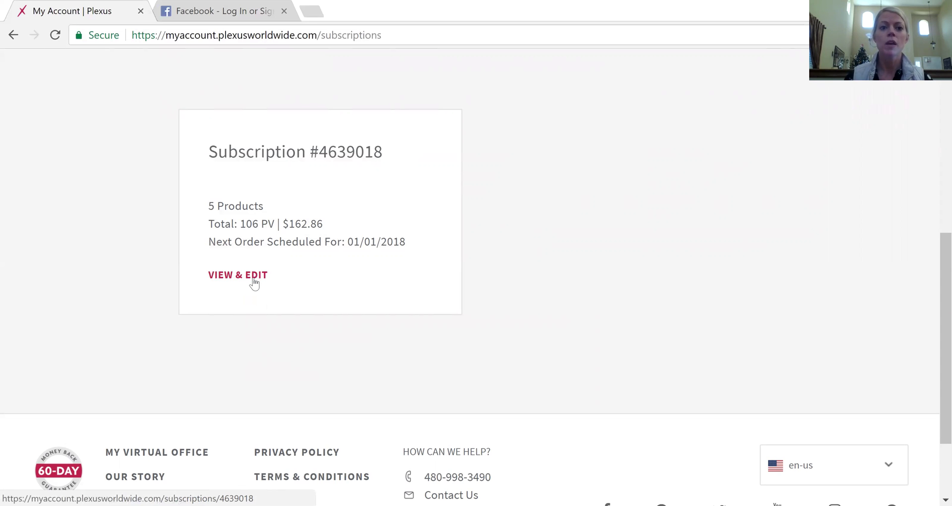
click(254, 279)
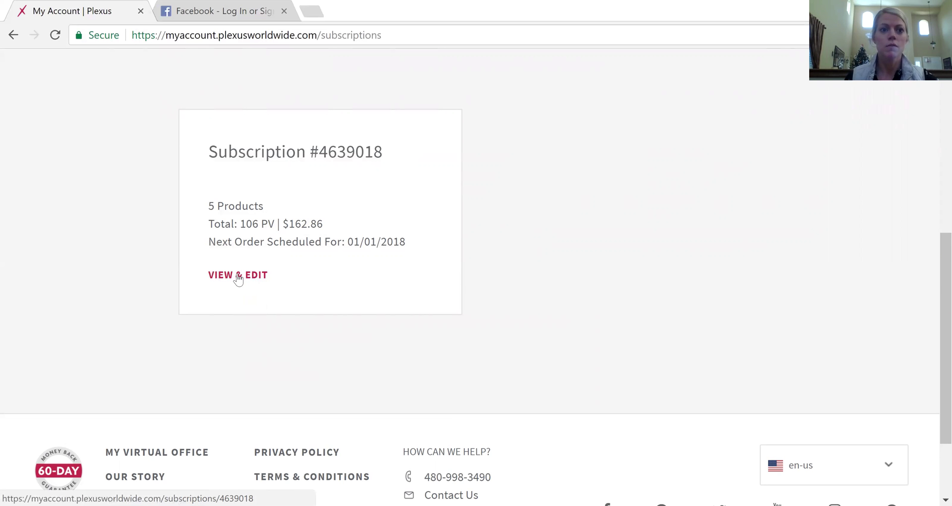
click(238, 277)
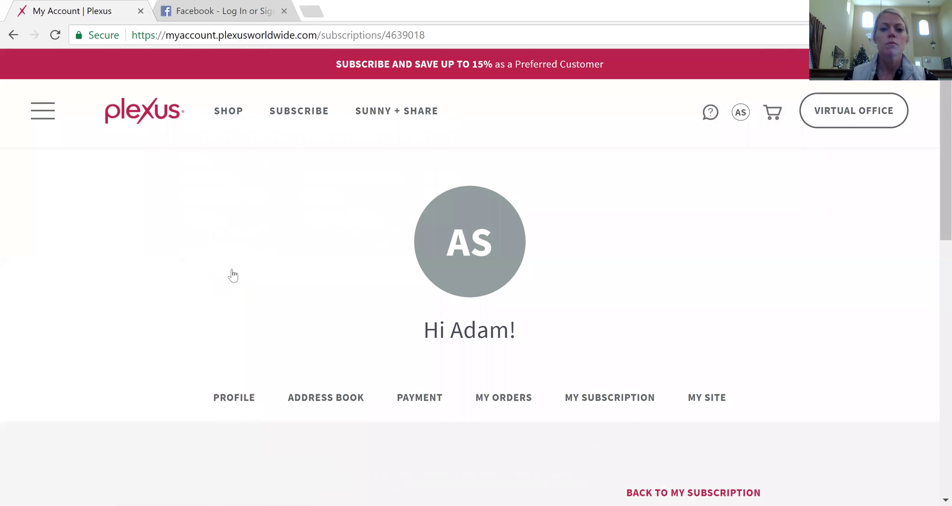
Review the subscription's details, then go to the SHOP products listing
scroll(231, 276, down, 3)
scroll(230, 276, down, 10)
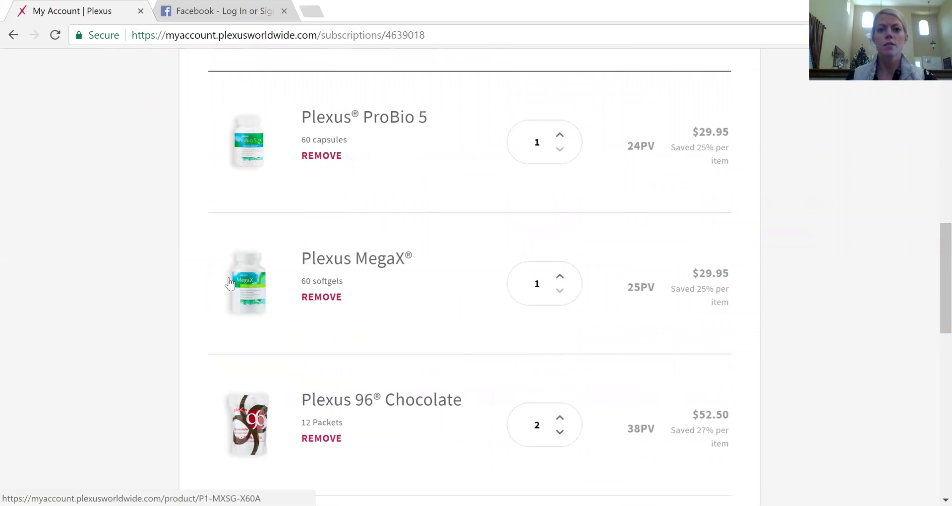
scroll(230, 283, down, 4)
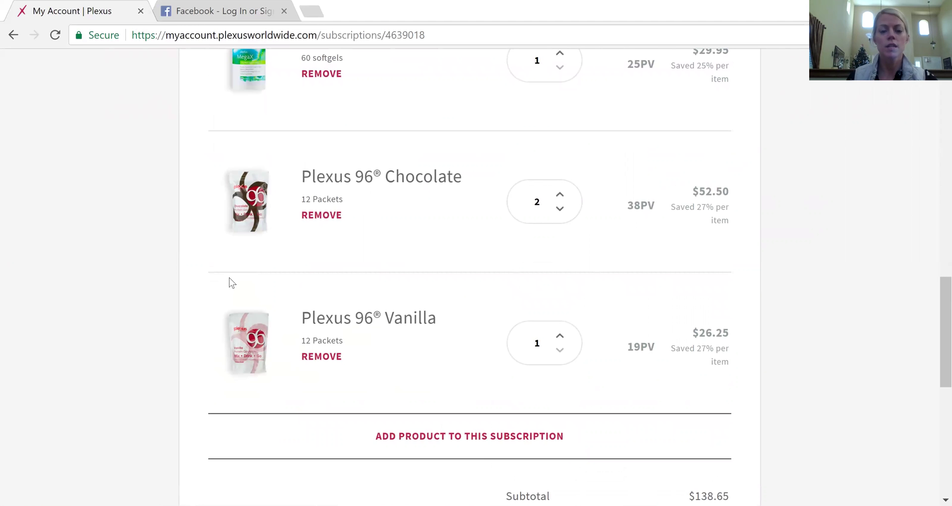
scroll(229, 282, down, 3)
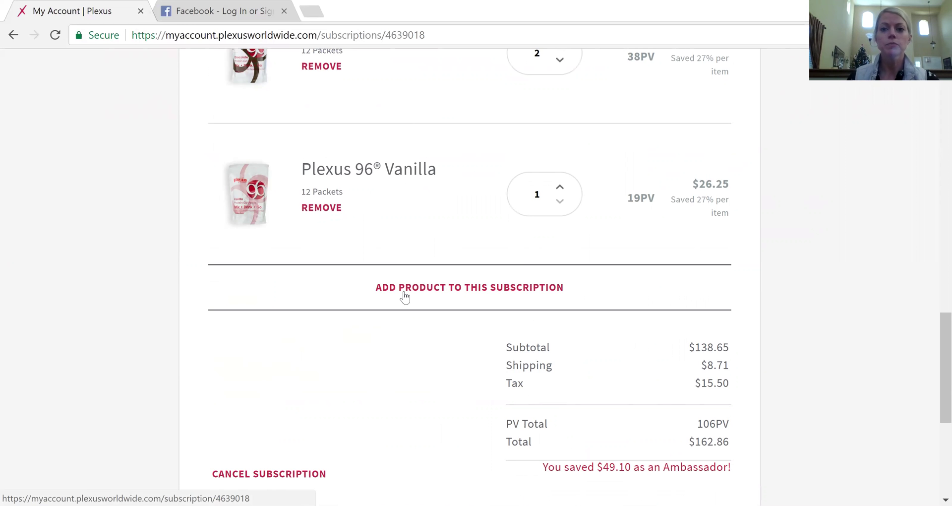
scroll(347, 283, up, 2)
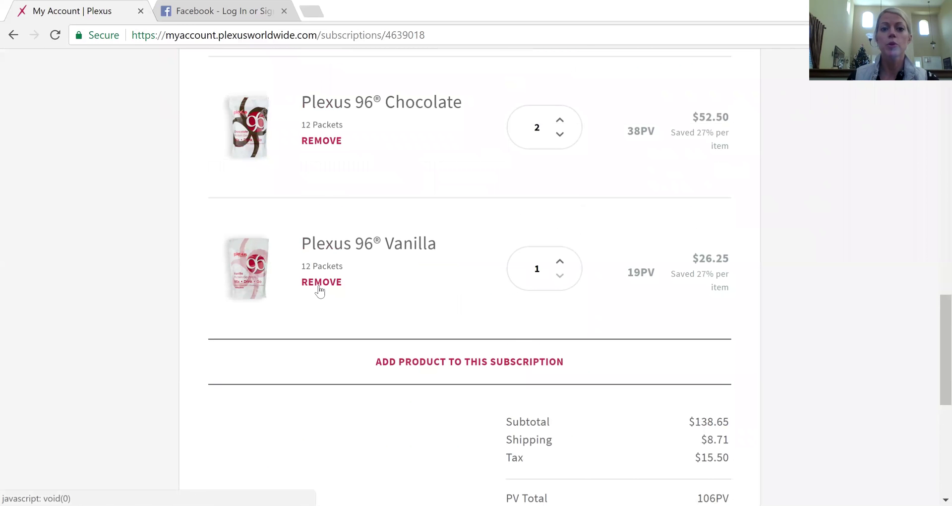
scroll(319, 289, down, 3)
scroll(320, 288, down, 4)
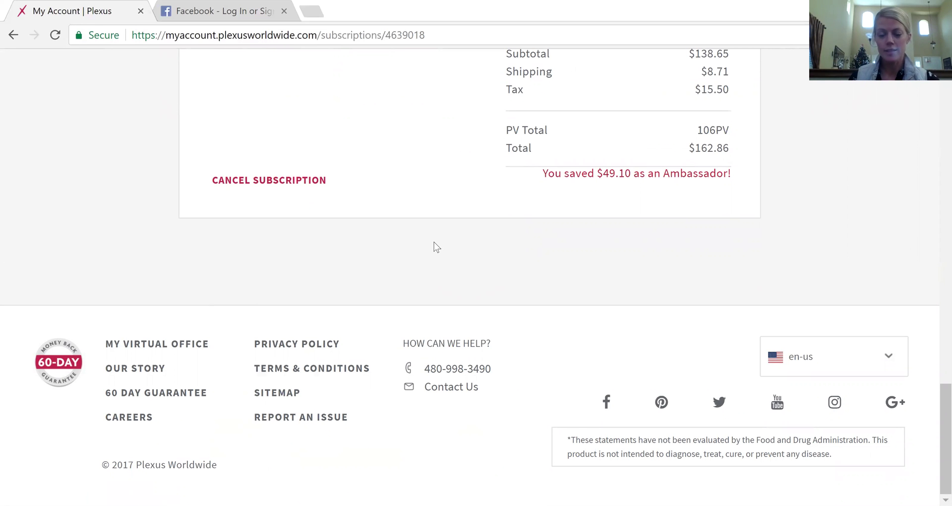
scroll(433, 244, up, 4)
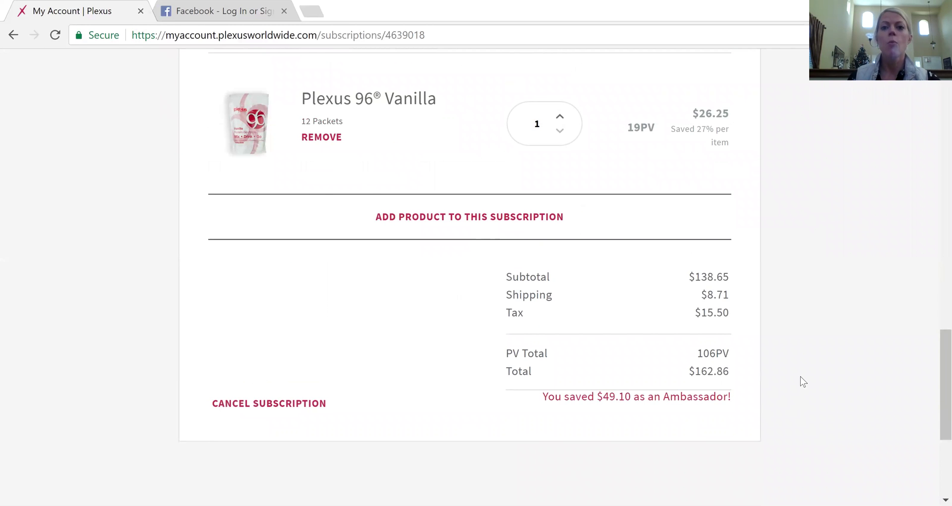
scroll(802, 380, up, 10)
scroll(802, 380, up, 10)
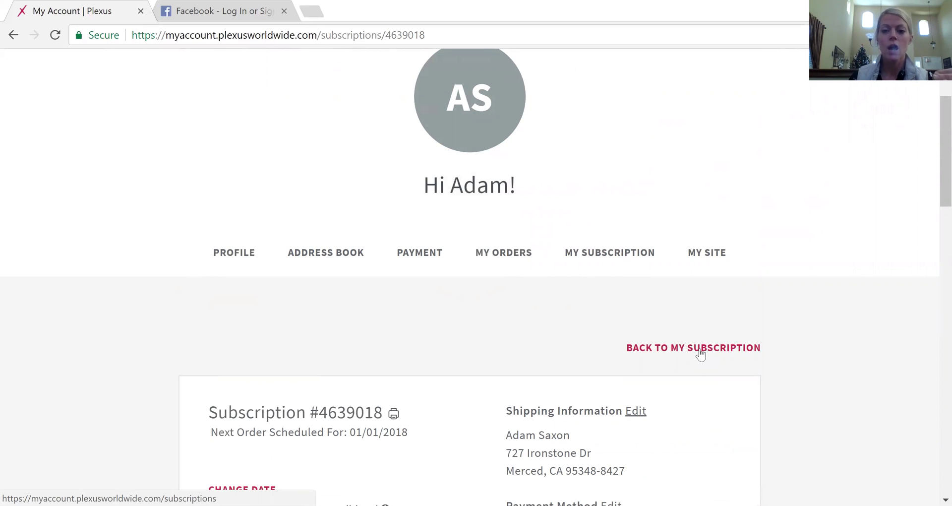
scroll(700, 354, down, 3)
scroll(701, 353, down, 10)
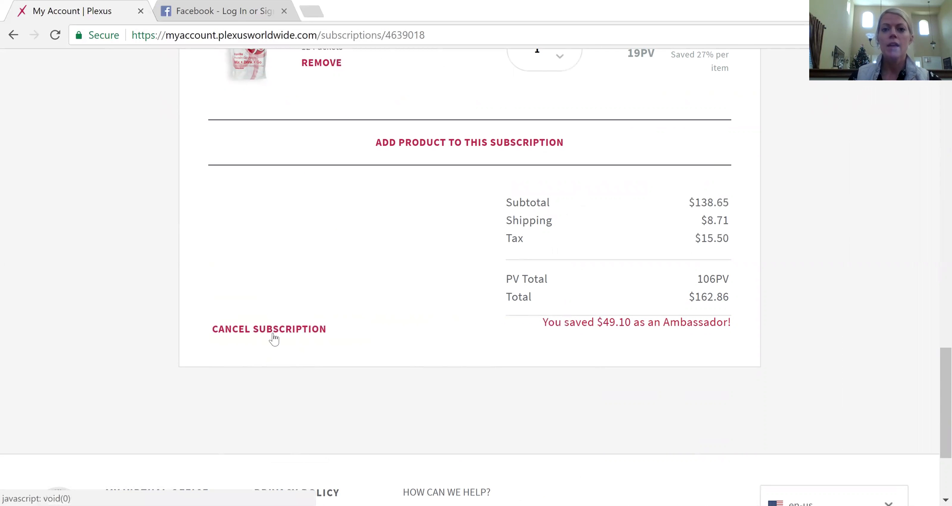
scroll(273, 337, up, 18)
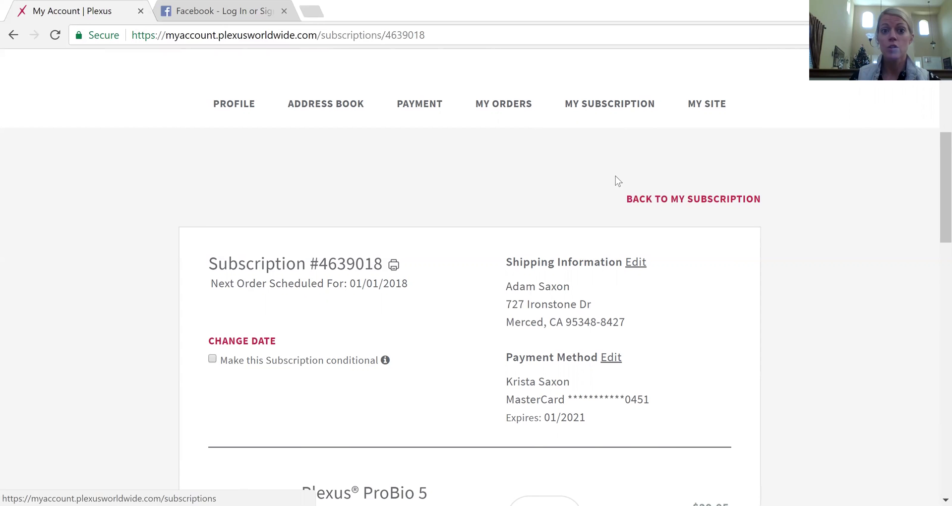
scroll(450, 149, up, 3)
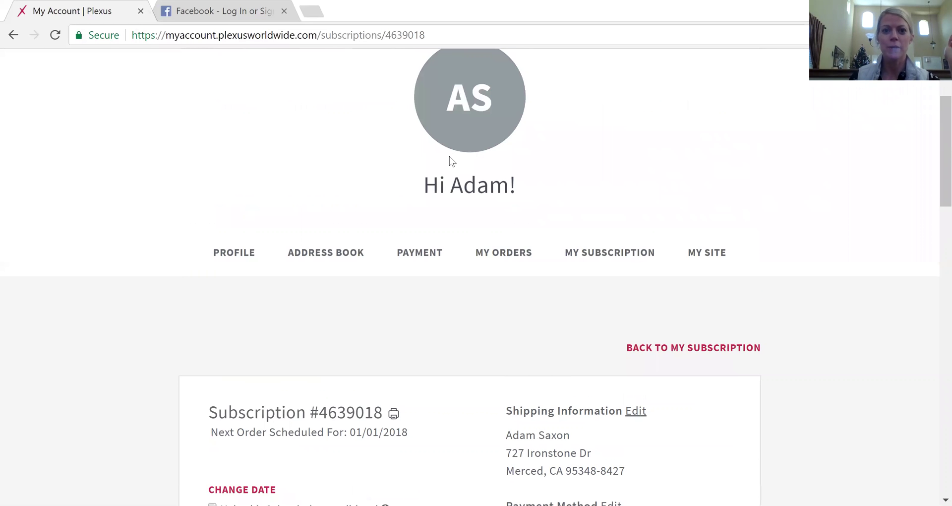
scroll(447, 162, up, 3)
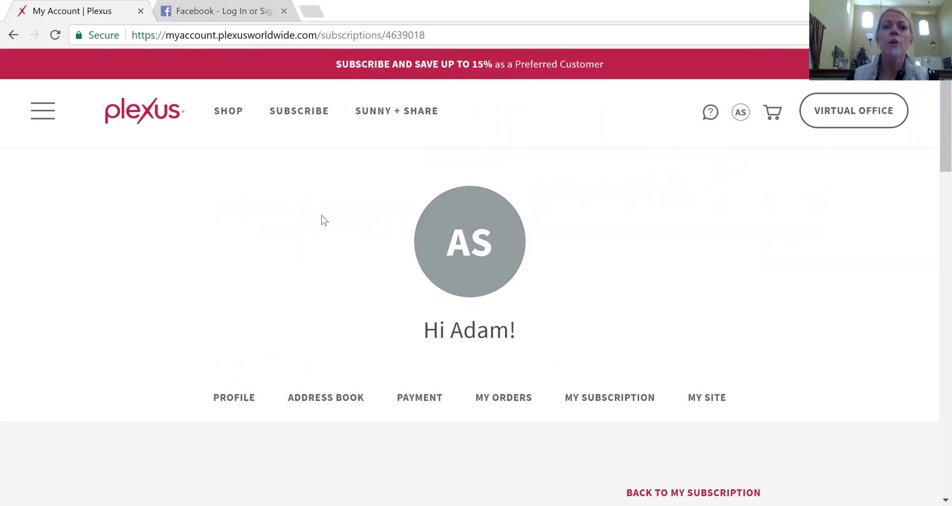
click(226, 119)
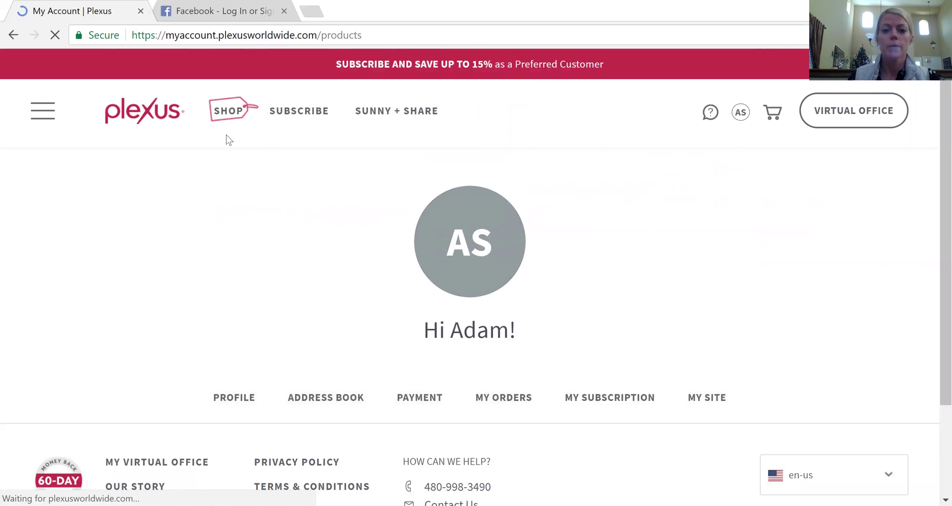
Scroll the products page down to the Weight Management grid showing Plexus Slim at $71.95
scroll(225, 199, down, 2)
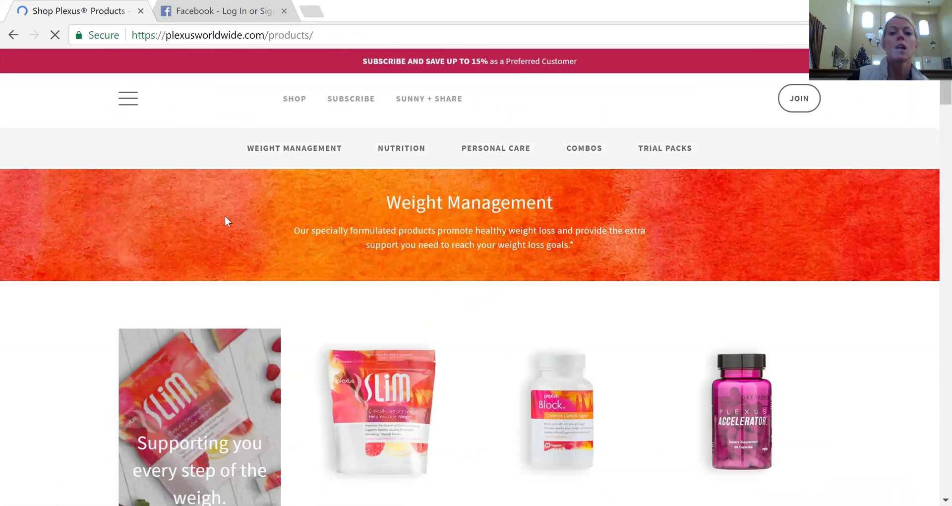
scroll(225, 216, down, 4)
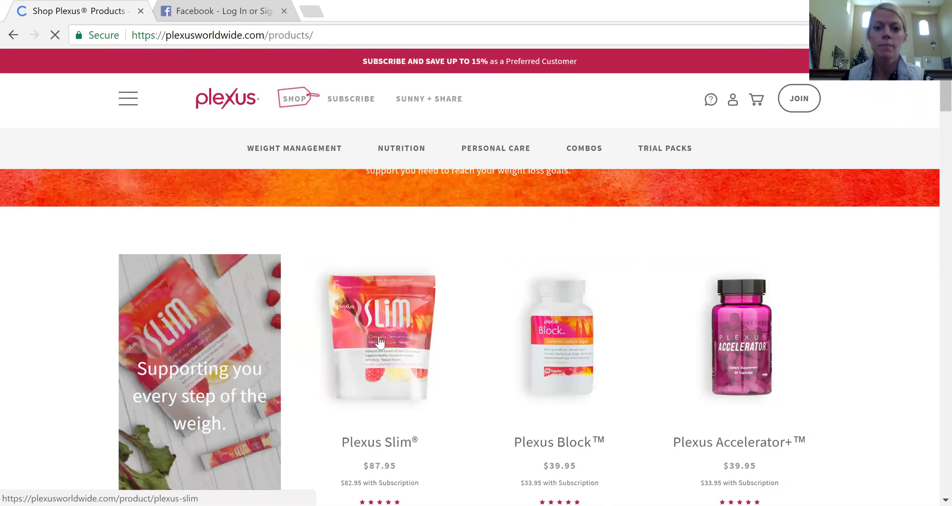
scroll(399, 279, down, 1)
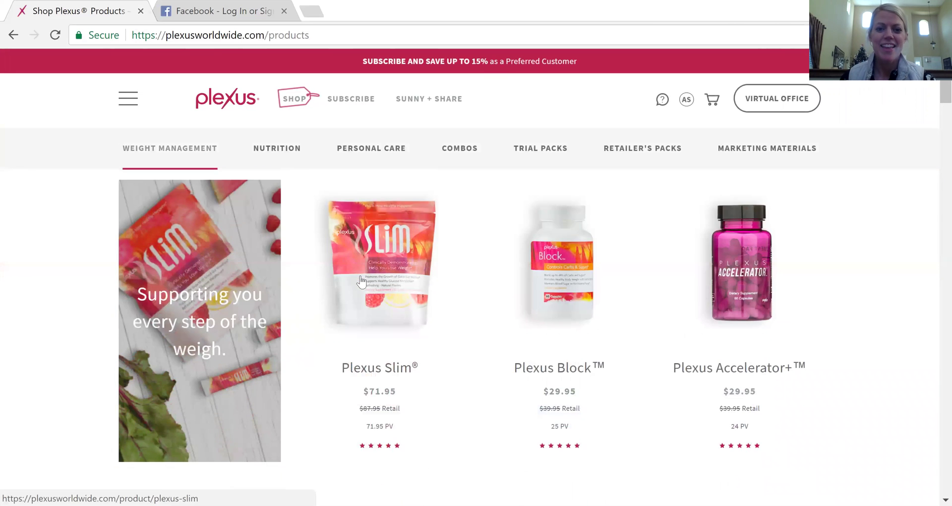
On the Plexus Slim page, choose Subscribe and open the existing-subscriptions dropdown
click(366, 278)
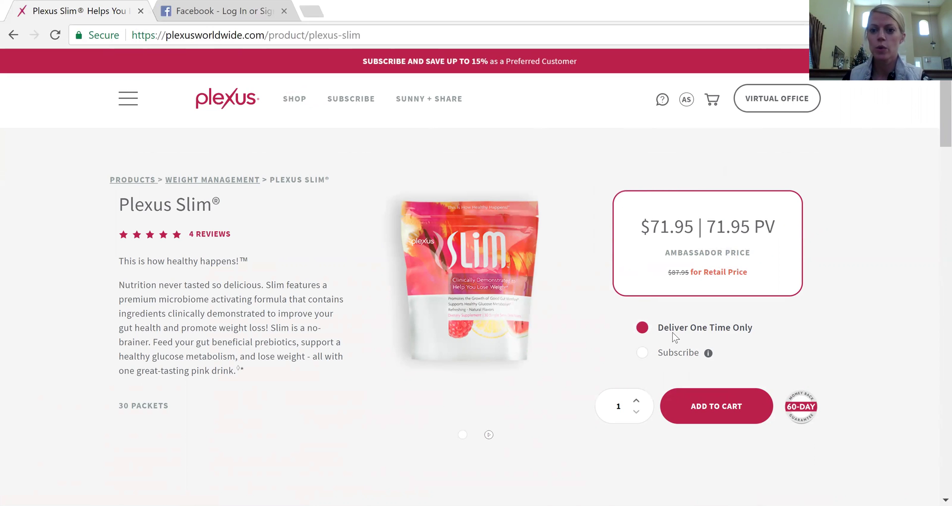
click(645, 356)
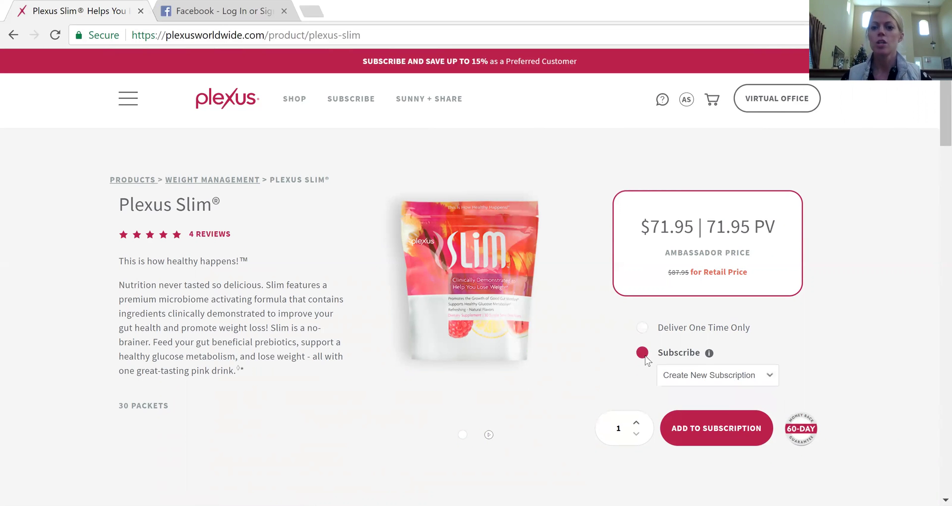
click(663, 382)
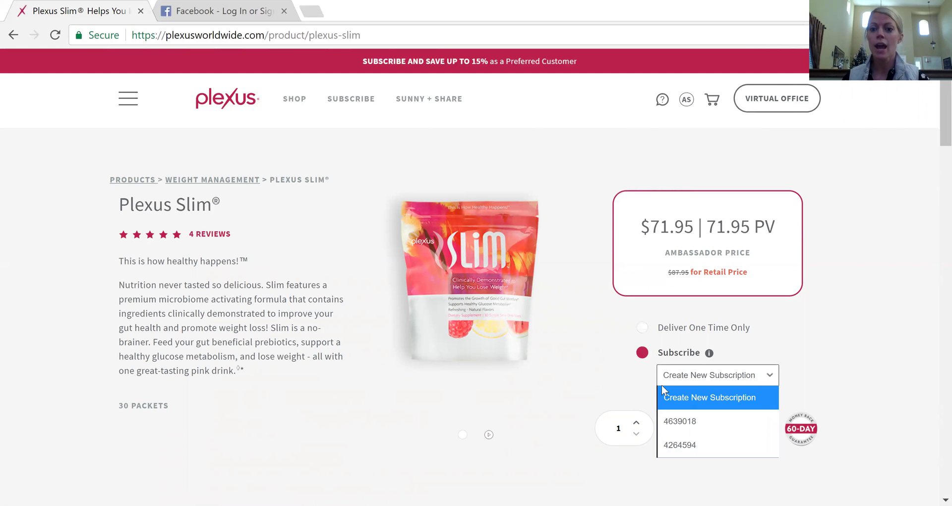
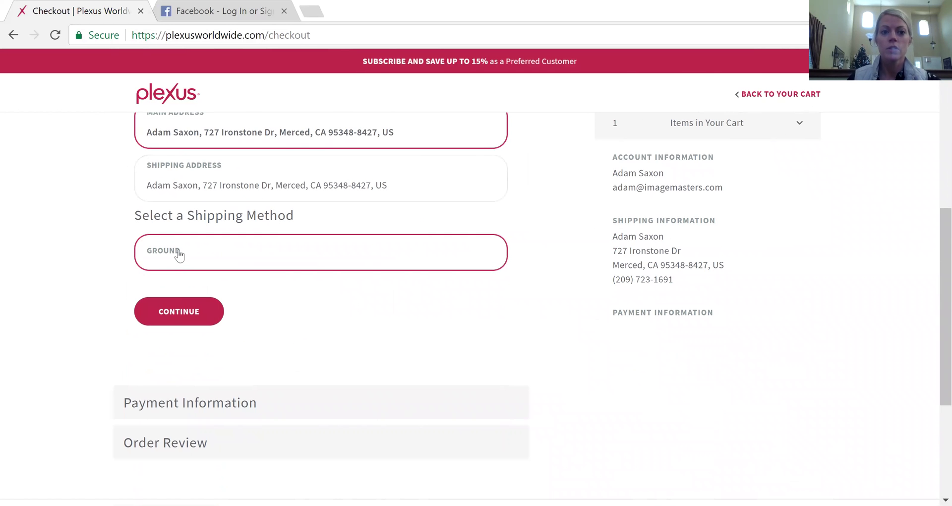
Move from the ground shipping method to payment details, with $5.31 shipping and a $84.52 total
click(175, 321)
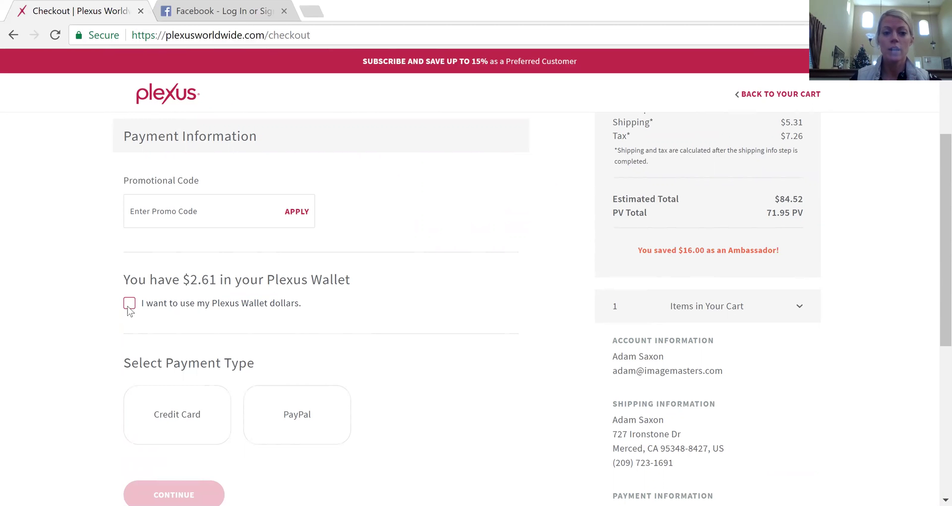
Pay by credit card with the first saved MasterCard and its billing address
scroll(128, 309, down, 2)
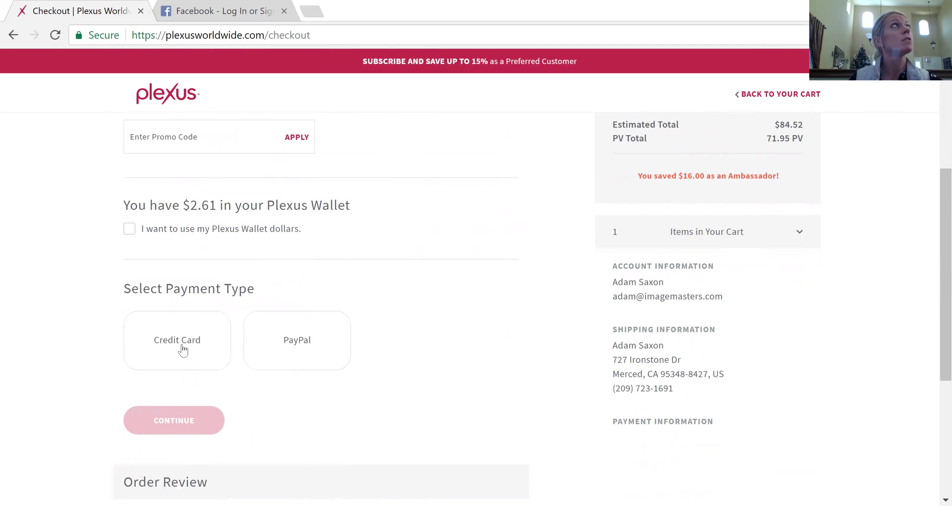
click(182, 349)
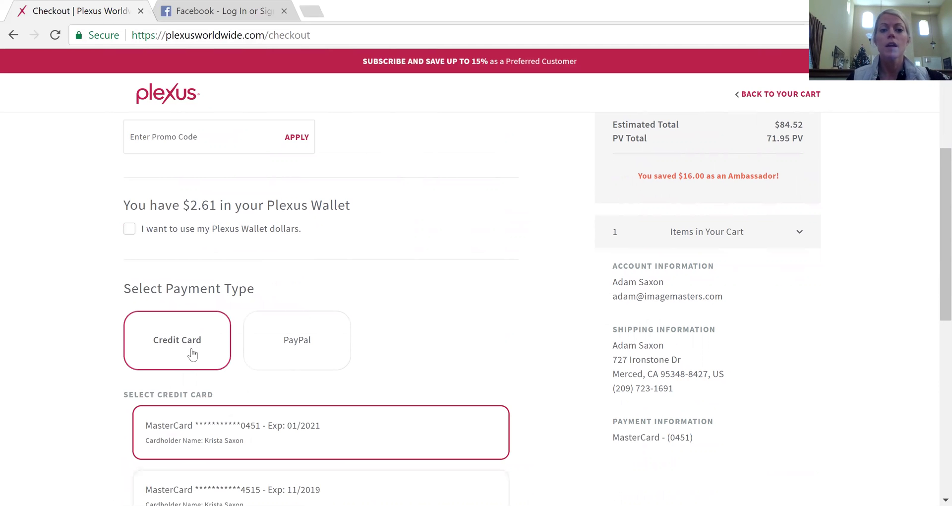
scroll(225, 427, down, 5)
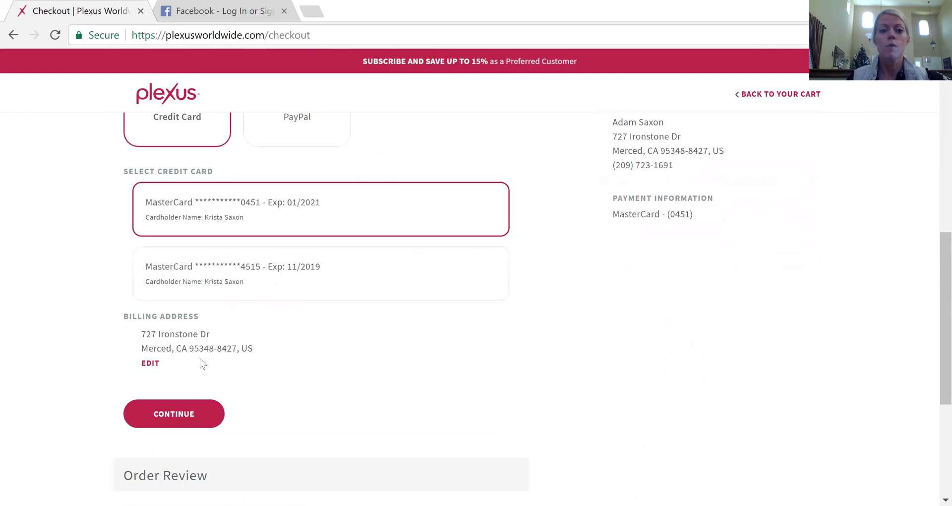
click(183, 403)
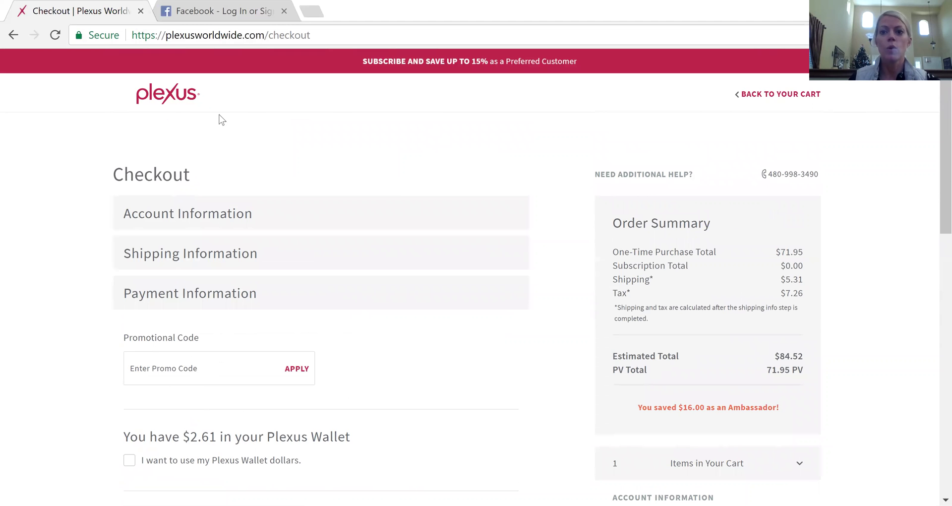
Back in the cart, remove Plexus Slim to leave it at $0.00, then open My Account
click(781, 96)
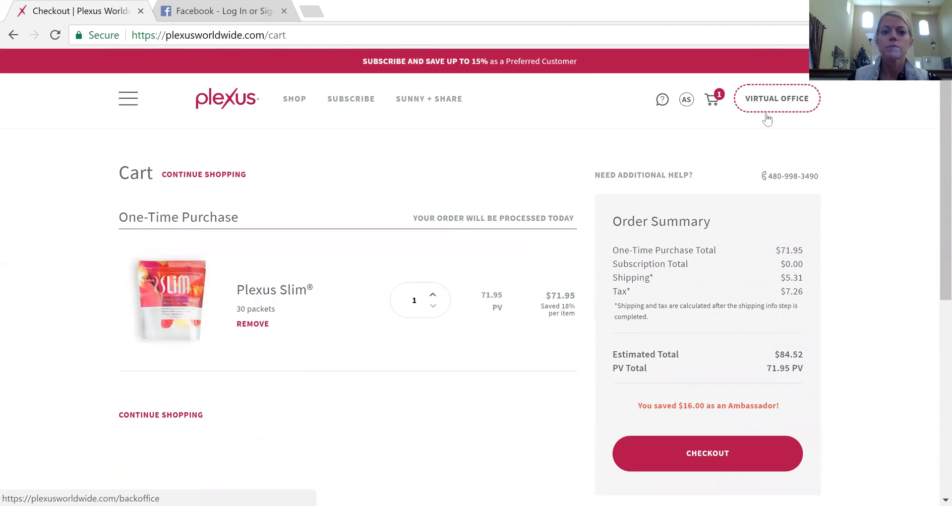
click(260, 328)
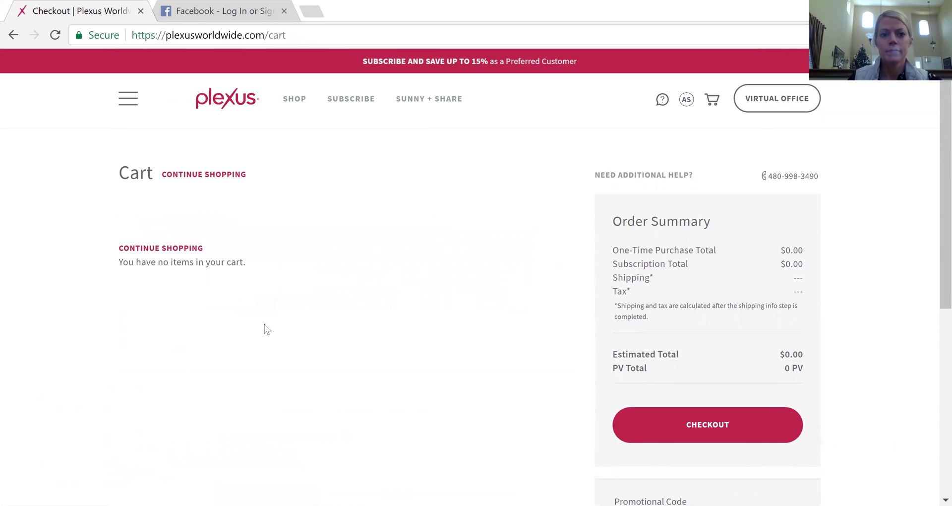
mouse_move(686, 99)
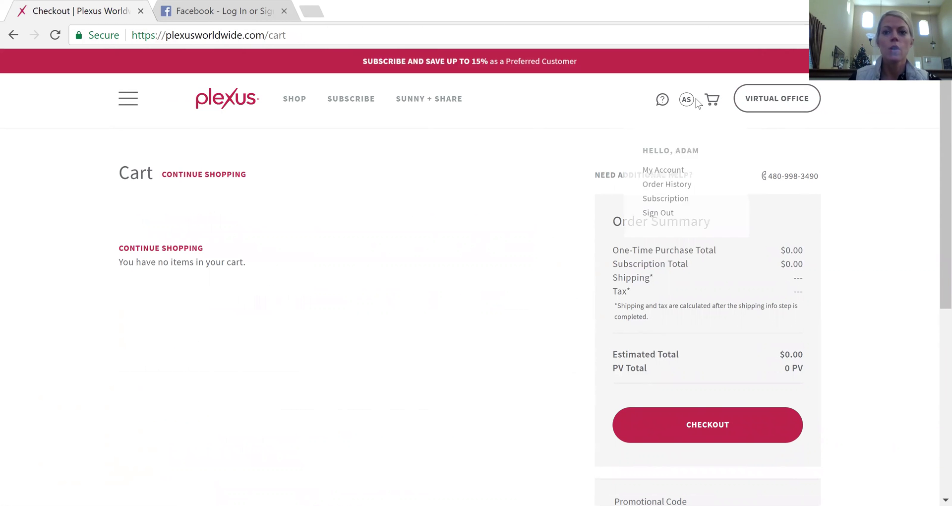
click(654, 174)
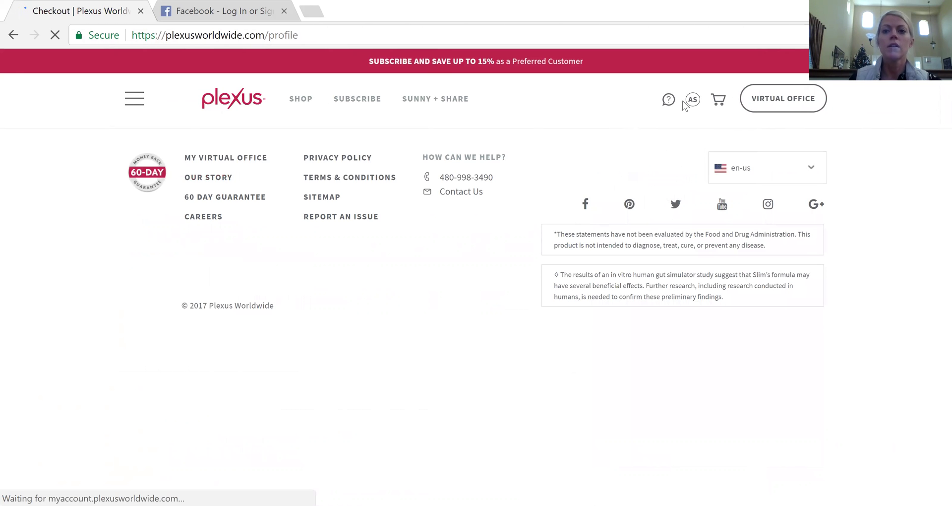